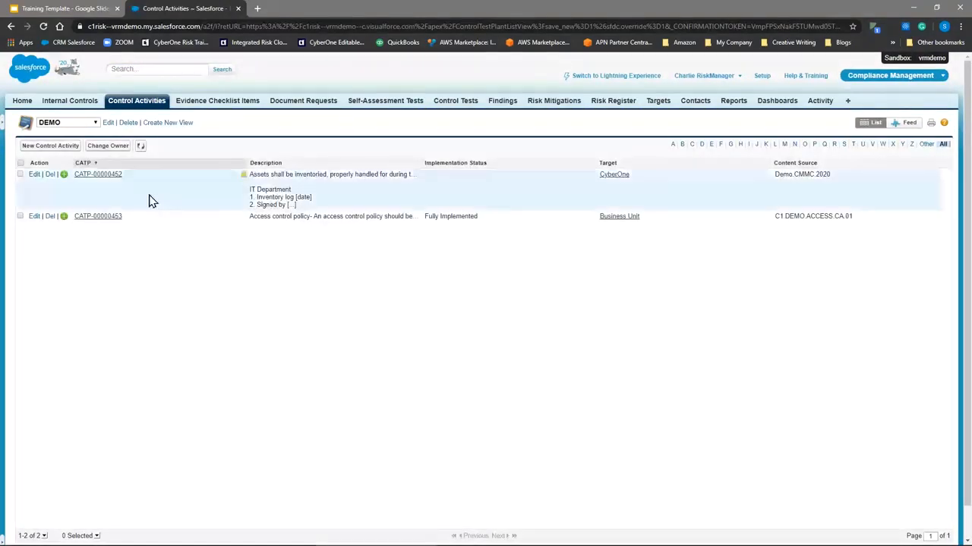
# Start creating a new control activity from the DEMO list.
pyautogui.click(47, 149)
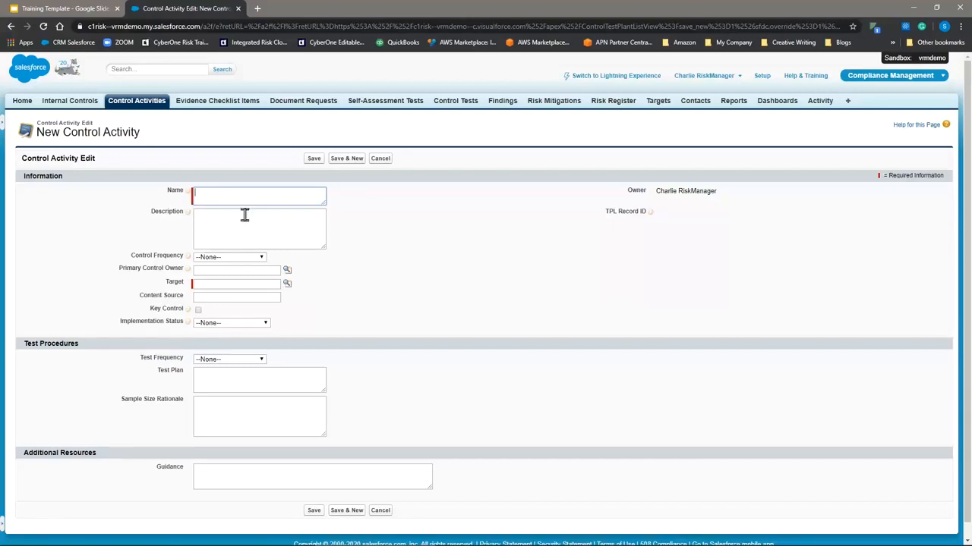
# View the "Getting Started with CyberOne" slide in the Training Template presentation and return to the new control activity form.
pyautogui.click(63, 11)
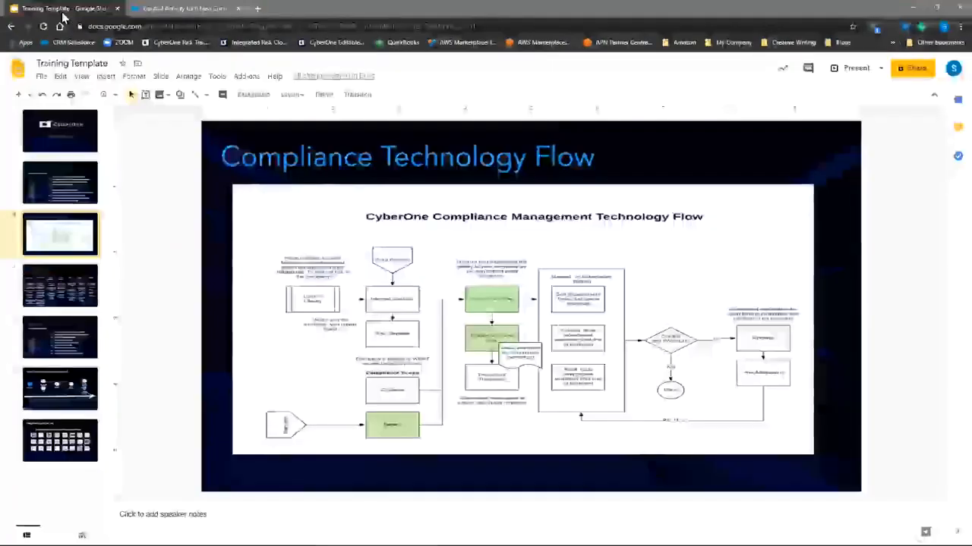
pyautogui.click(65, 180)
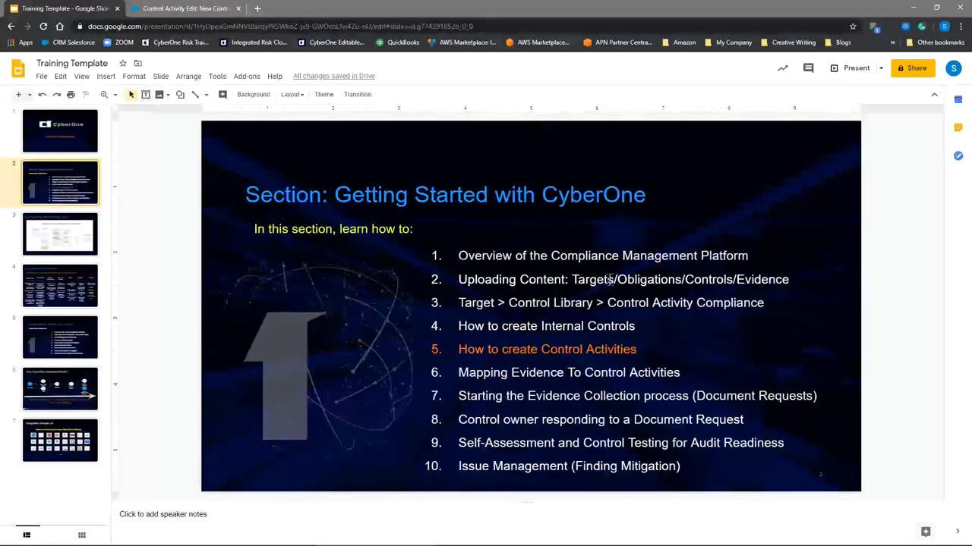
pyautogui.click(191, 9)
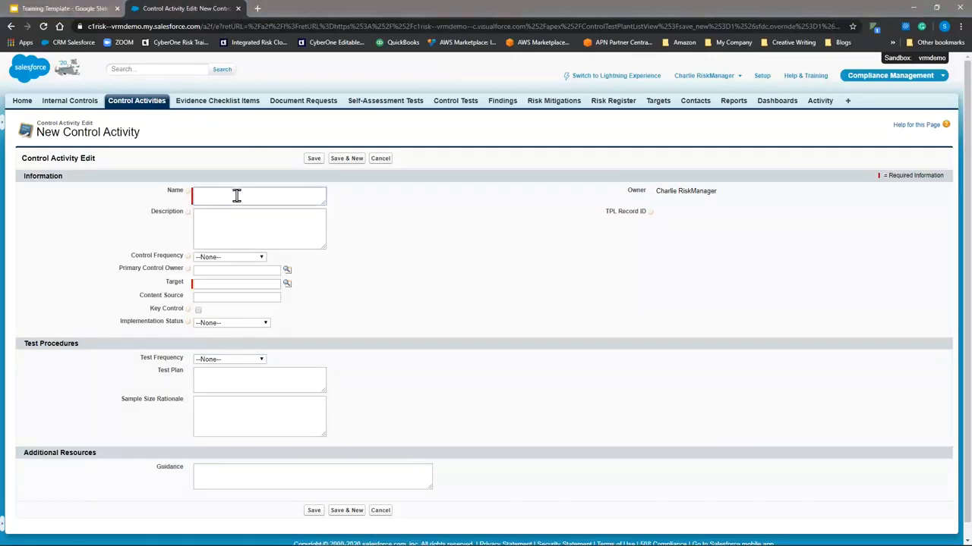
pyautogui.write('Security Policies')
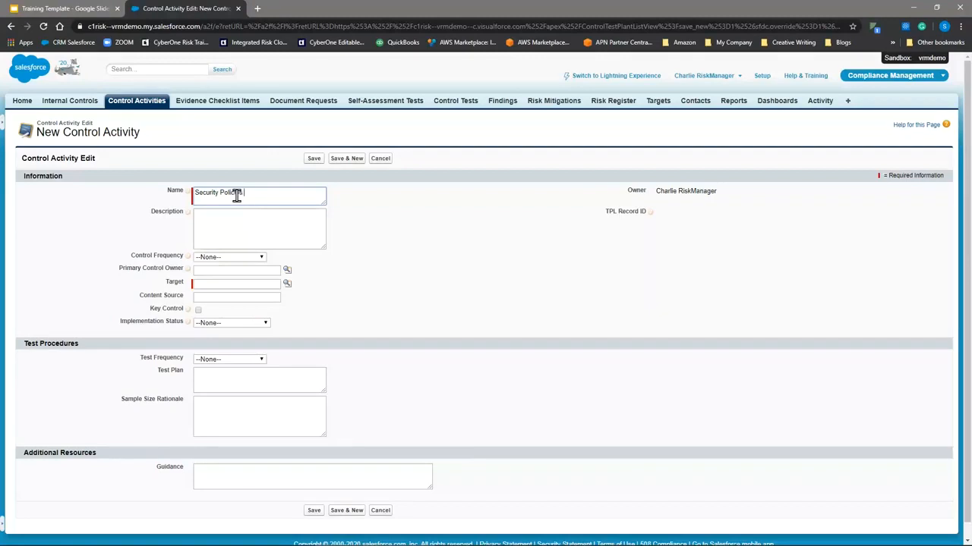
pyautogui.write(' approved ')
pyautogui.write('n')
pyautogui.press('BackSpace')
pyautogui.press('BackSpace')
pyautogui.press('BackSpace')
pyautogui.press('BackSpace')
pyautogui.press('BackSpace')
pyautogui.press('BackSpace')
pyautogui.press('BackSpace')
pyautogui.press('BackSpace')
pyautogui.press('BackSpace')
pyautogui.press('BackSpace')
pyautogui.press('BackSpace')
pyautogui.press('BackSpace')
pyautogui.press('BackSpace')
pyautogui.press('BackSpace')
pyautogui.press('BackSpace')
pyautogui.press('BackSpace')
pyautogui.press('BackSpace')
pyautogui.press('BackSpace')
pyautogui.press('BackSpace')
pyautogui.press('BackSpace')
pyautogui.press('BackSpace')
pyautogui.press('BackSpace')
pyautogui.press('BackSpace')
pyautogui.press('BackSpace')
pyautogui.press('BackSpace')
pyautogui.press('BackSpace')
pyautogui.press('BackSpace')
pyautogui.press('BackSpace')
# Name the control activity "Change Management policy approved by management".
pyautogui.write('Change Management policy approved')
pyautogui.write('by management')
# Enter "2020 Change Management approved policy for SOC 2 audit" as the control activity's description.
pyautogui.press('Tab')
pyautogui.write('2020 Change M')
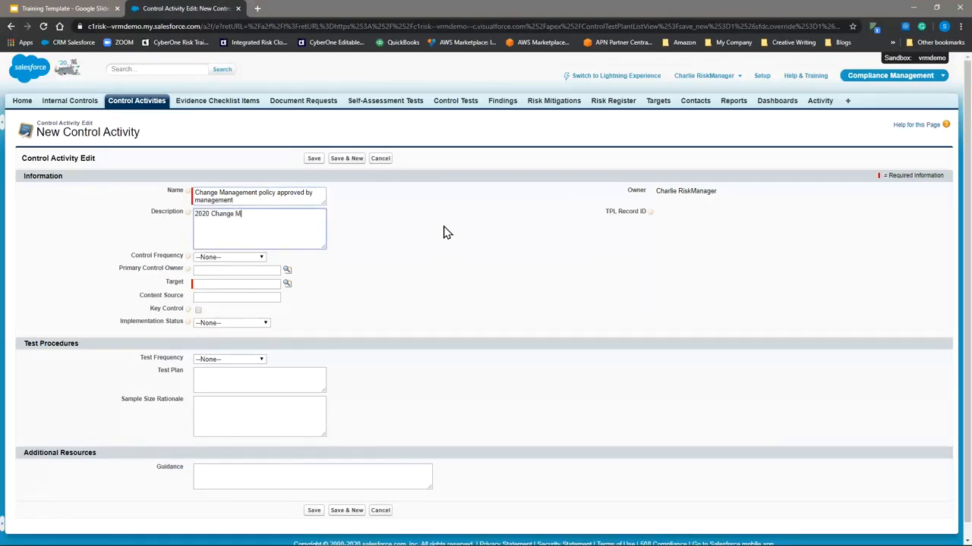
pyautogui.write('anagement approved policy for SOC 2 aufi')
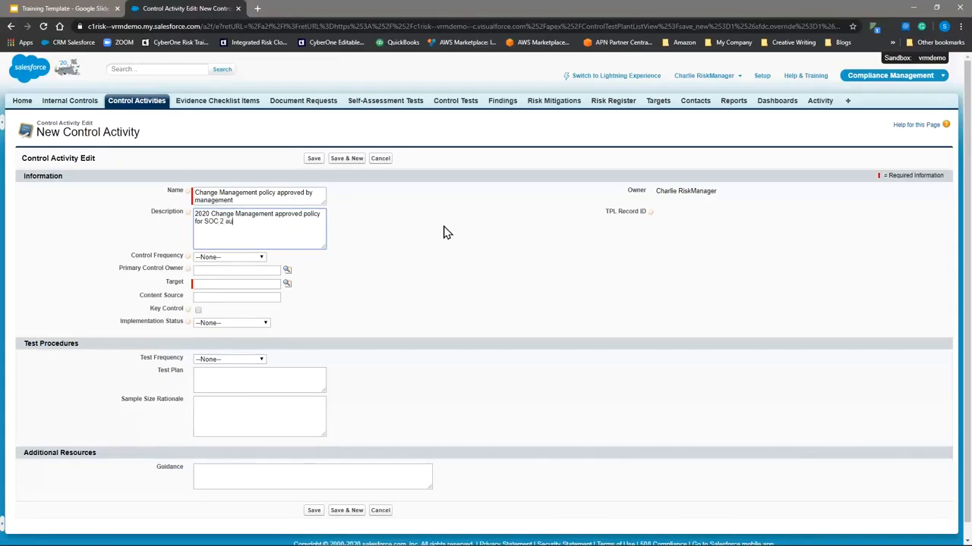
pyautogui.press('BackSpace')
pyautogui.write('audit')
# Remove "for SOC 2 audit" from the end of the control activity's description.
pyautogui.click(242, 259)
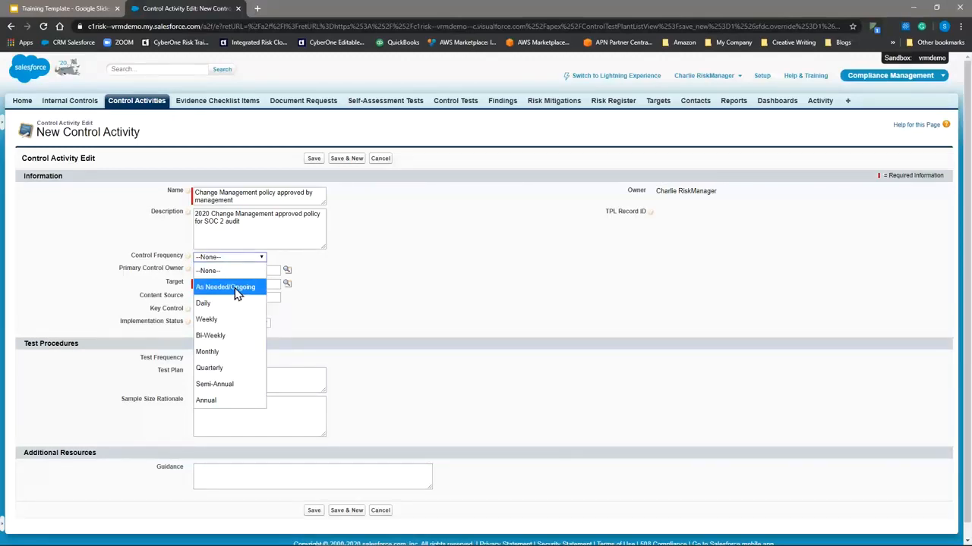
pyautogui.click(237, 221)
pyautogui.moveTo(195, 218); pyautogui.dragTo(210, 225)
pyautogui.click(239, 226)
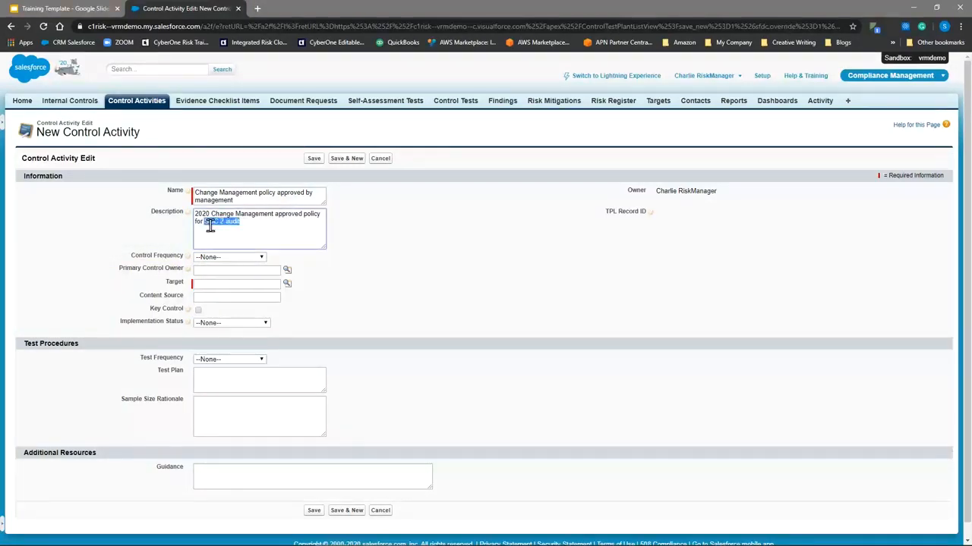
pyautogui.press('BackSpace')
pyautogui.press('BackSpace')
pyautogui.press('BackSpace')
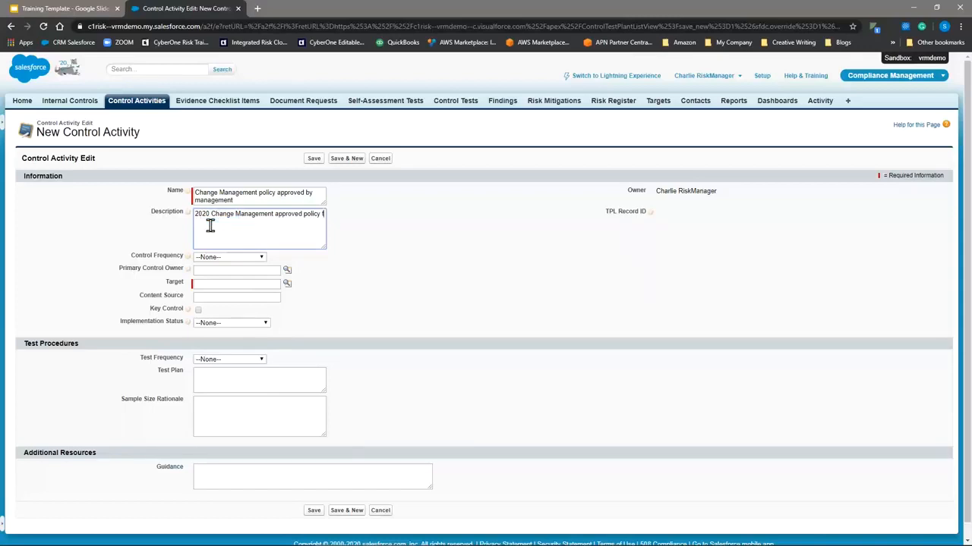
# Set the control frequency to Annual and choose the risk manager contact as the primary control owner.
pyautogui.click(229, 258)
pyautogui.click(229, 257)
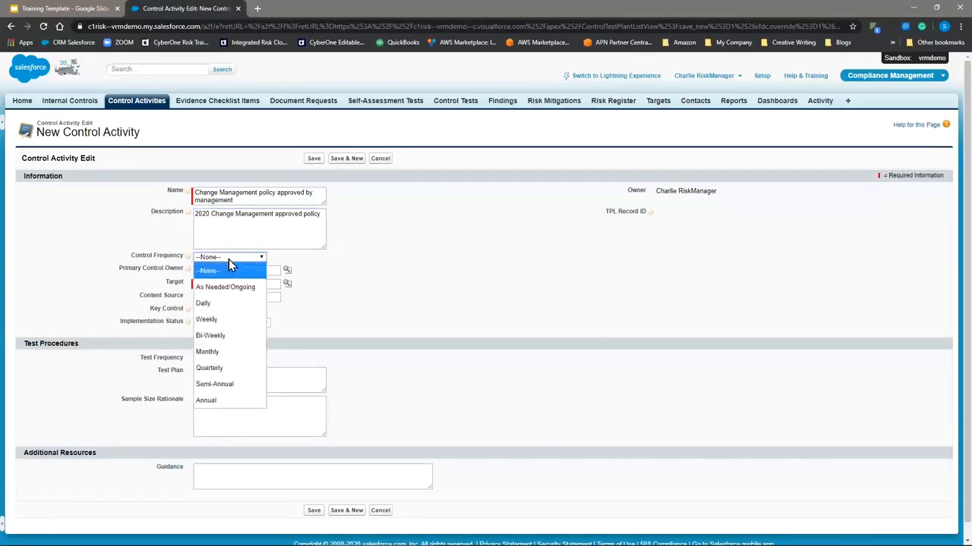
pyautogui.click(221, 400)
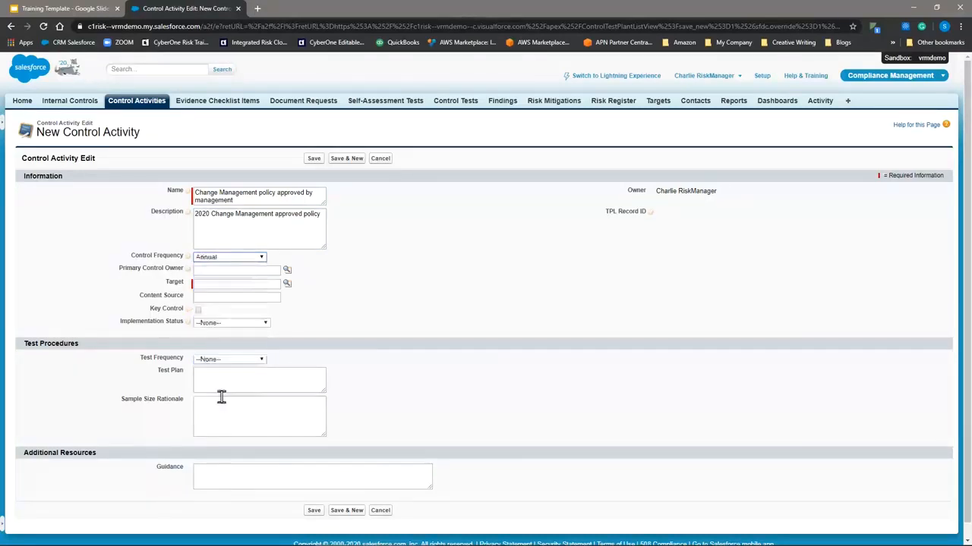
pyautogui.click(289, 272)
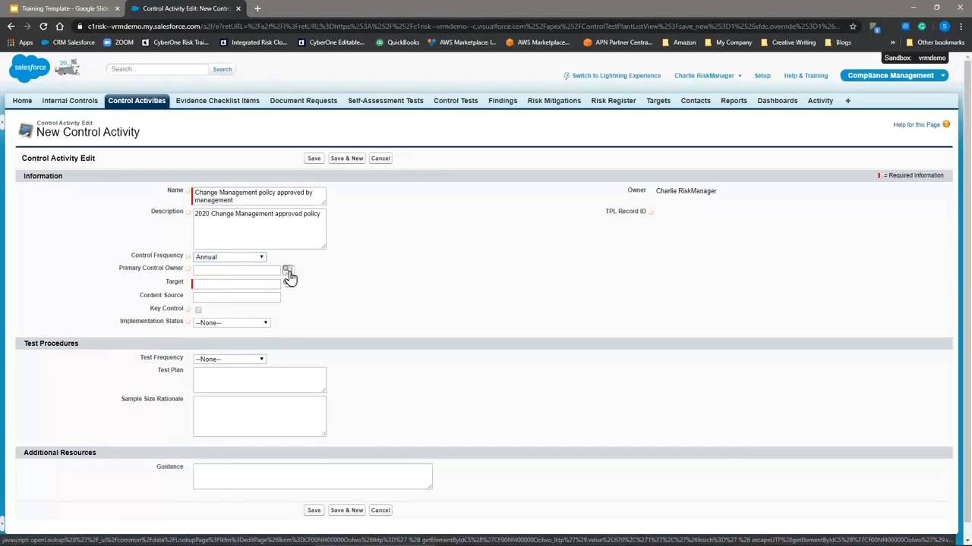
pyautogui.click(289, 273)
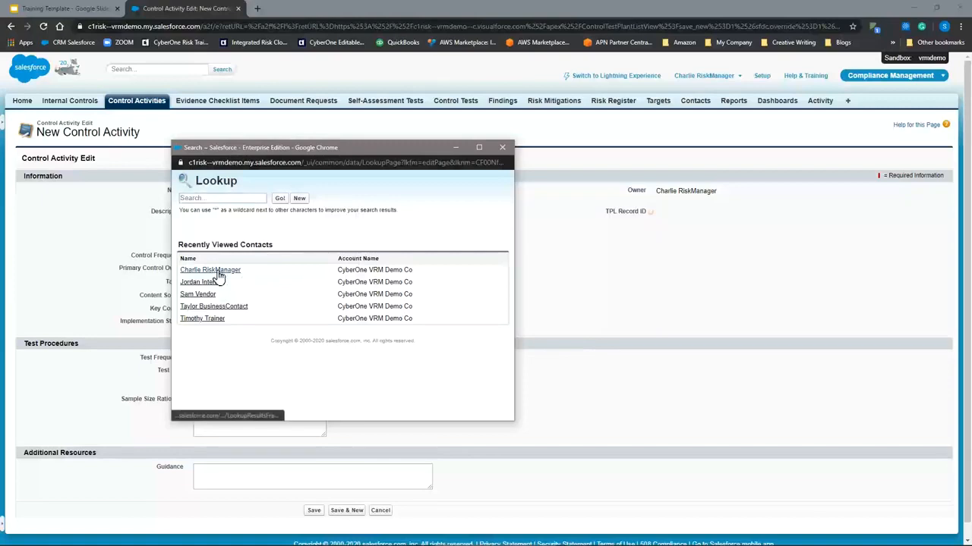
pyautogui.click(217, 271)
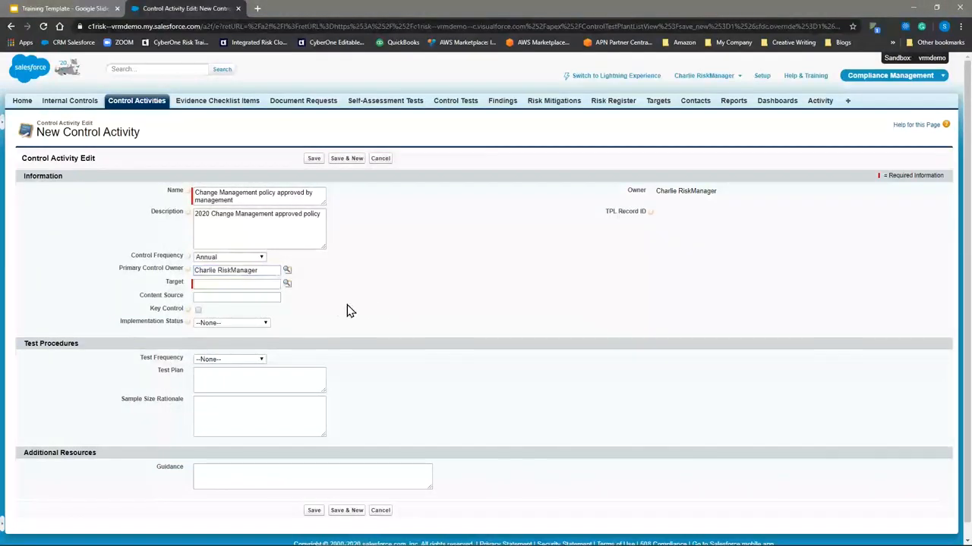
# Look up the platform target CyberOne and assign it as the control activity's target.
pyautogui.click(243, 283)
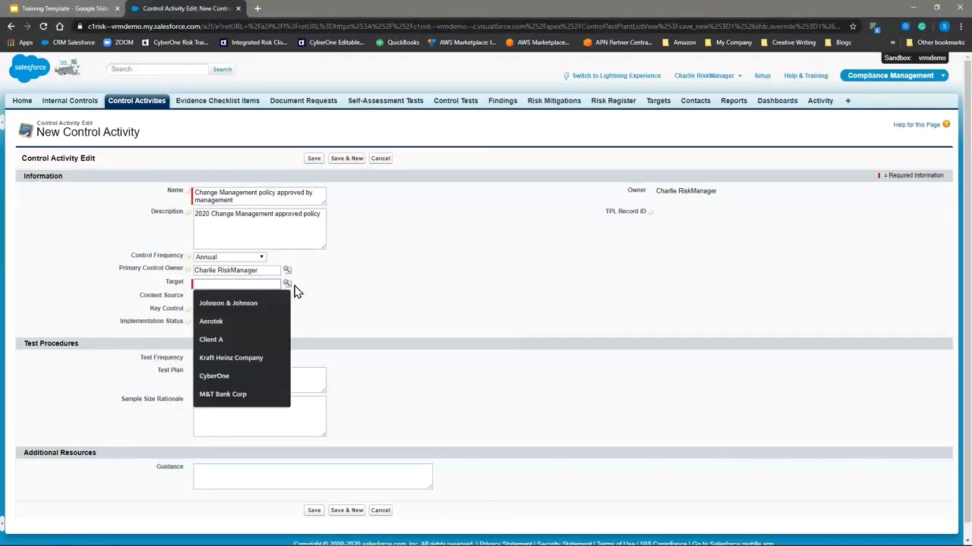
pyautogui.click(287, 284)
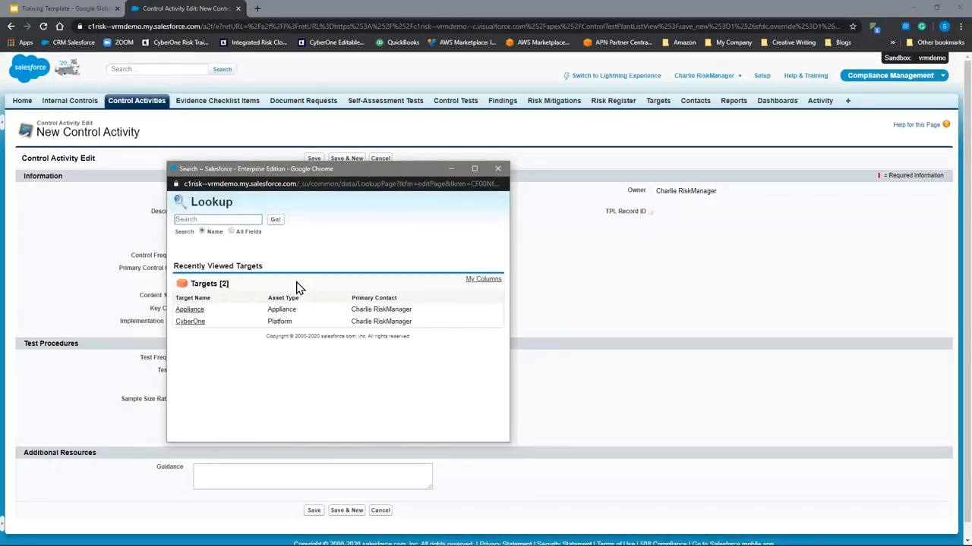
pyautogui.click(192, 322)
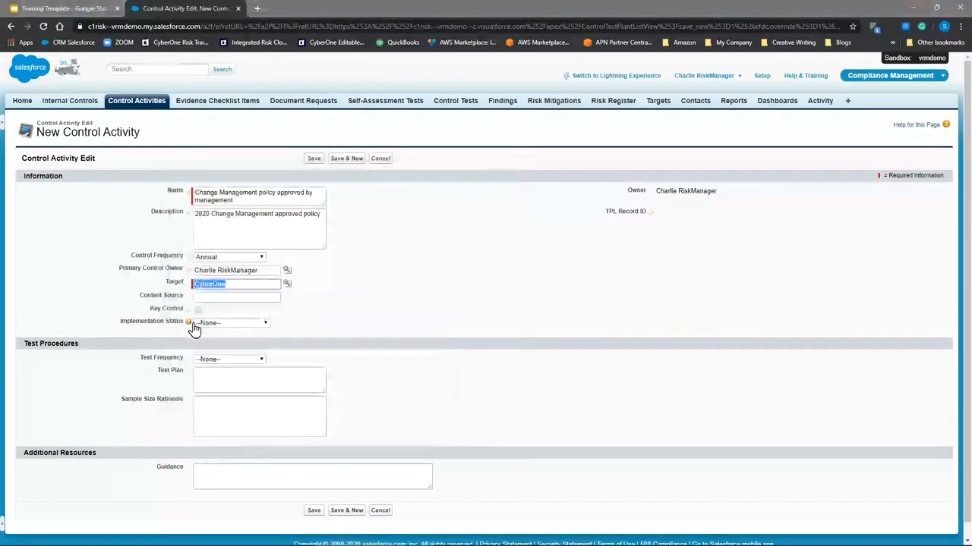
pyautogui.click(353, 315)
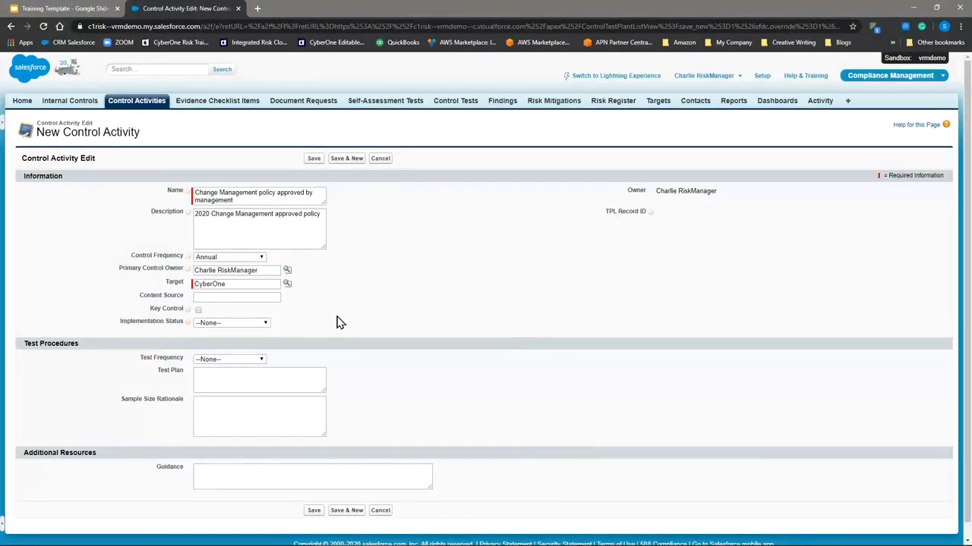
# Enter DEMO.SOC2020.01 as the control activity's content source.
pyautogui.click(255, 296)
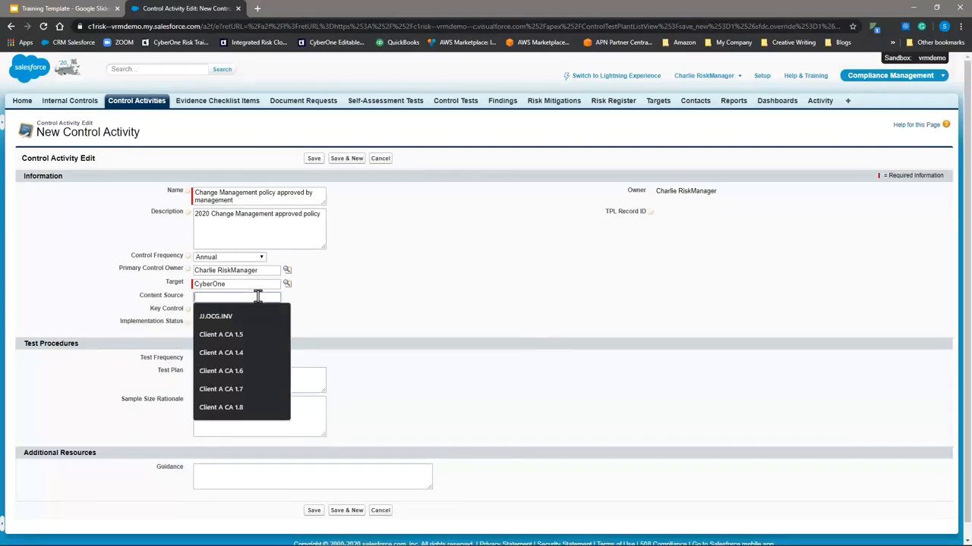
pyautogui.click(325, 304)
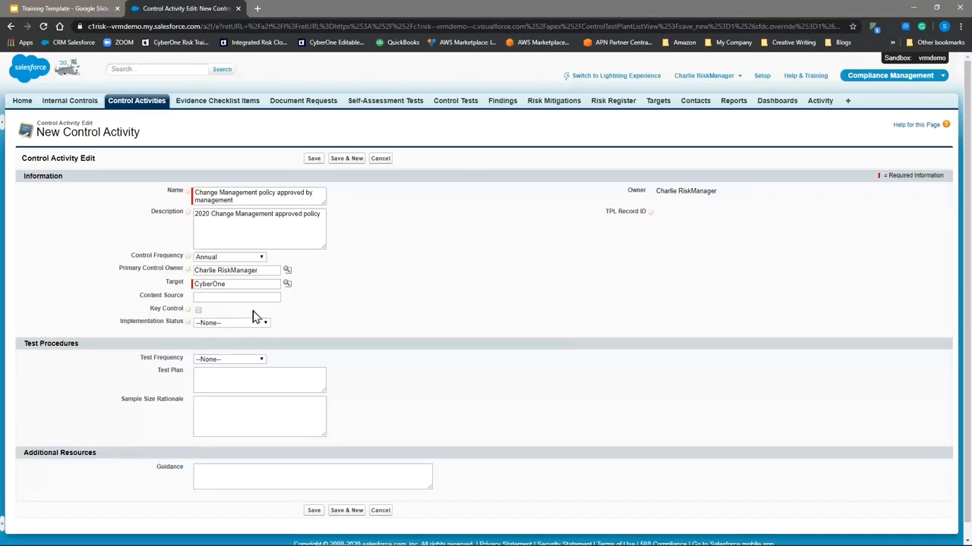
pyautogui.click(219, 296)
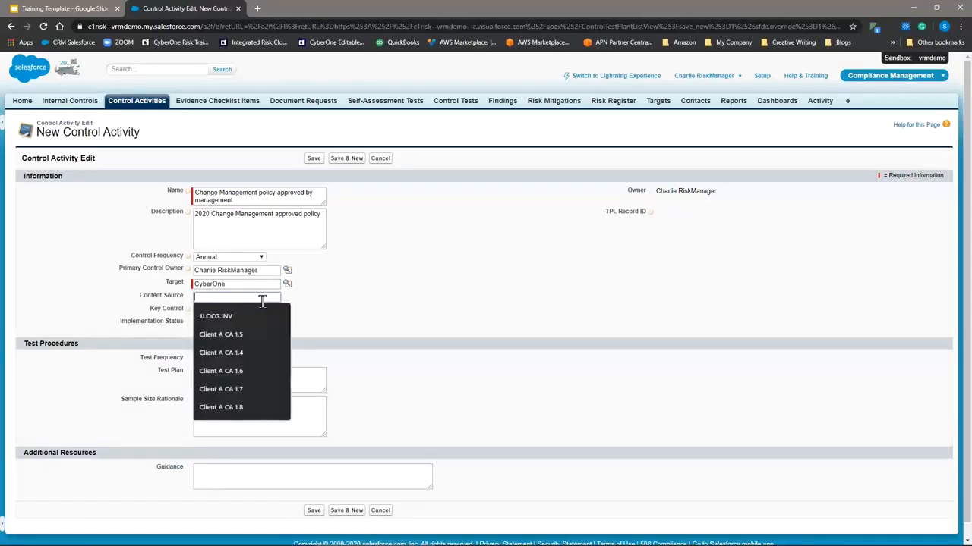
pyautogui.write('DEWMI')
pyautogui.press('BackSpace')
pyautogui.press('BackSpace')
pyautogui.press('BackSpace')
pyautogui.write('MO')
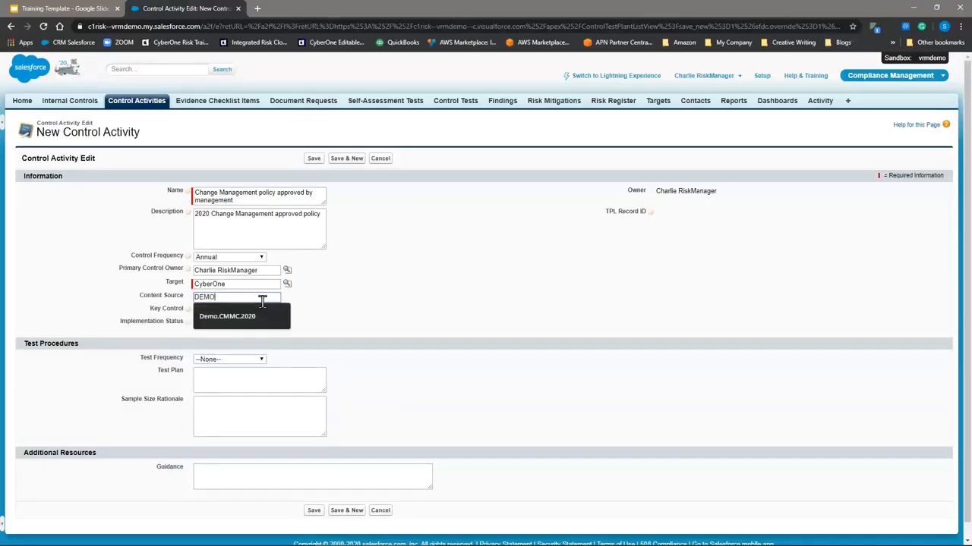
pyautogui.write(' SOC2020')
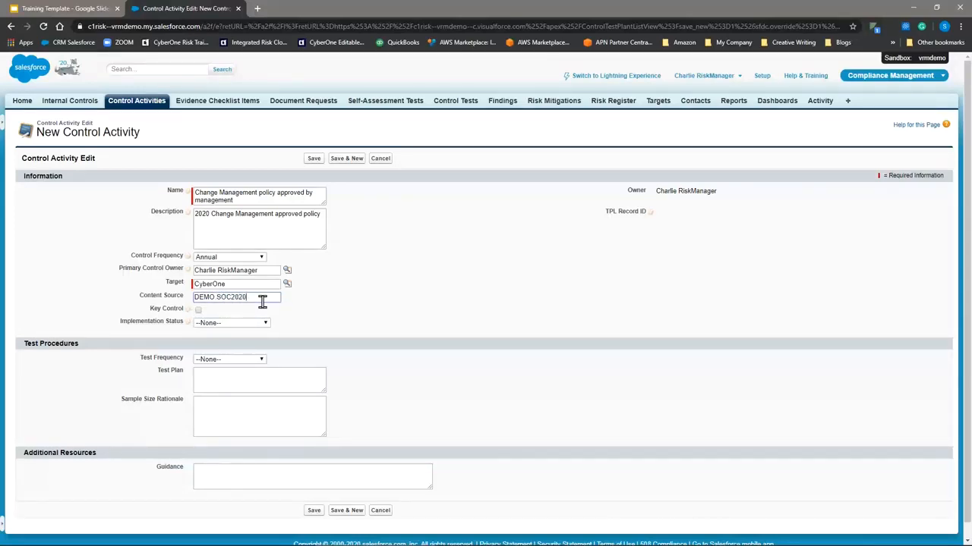
pyautogui.write(' 01')
pyautogui.click(321, 313)
# Mark the activity as a key control and set its implementation status to Fully Implemented.
pyautogui.moveTo(189, 311)
pyautogui.click(211, 324)
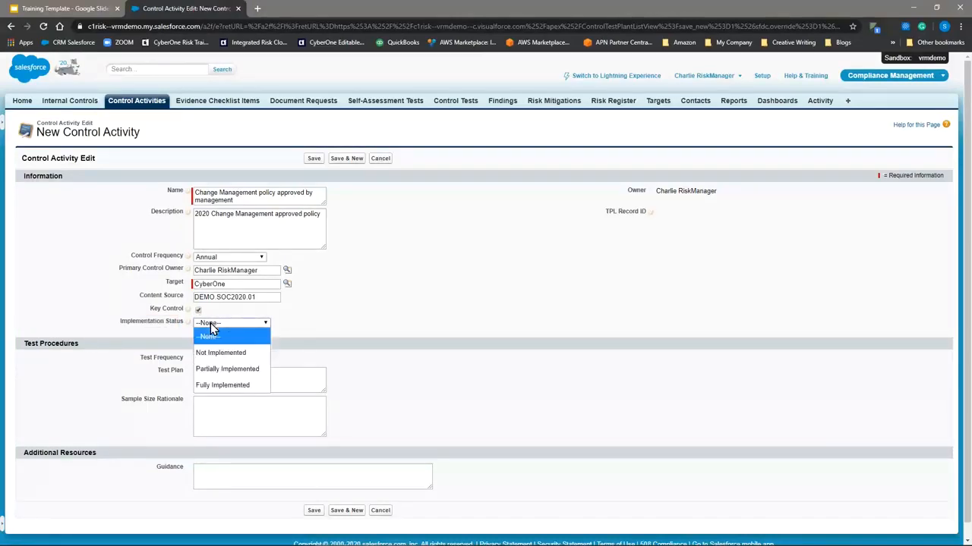
pyautogui.click(218, 388)
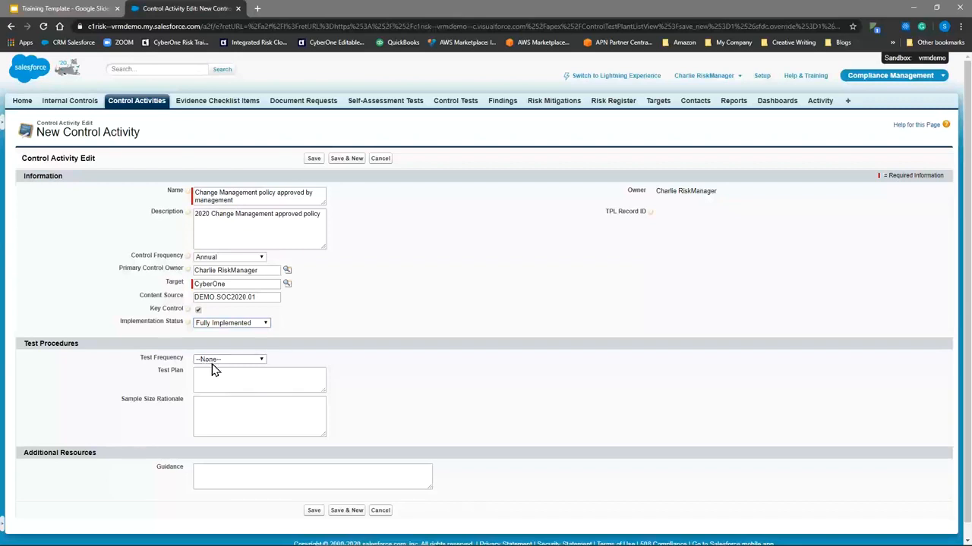
# Set the test frequency to Annually and enter the test plan "Make sure policy is reviewed, approved, signed and is most recent version".
pyautogui.click(220, 361)
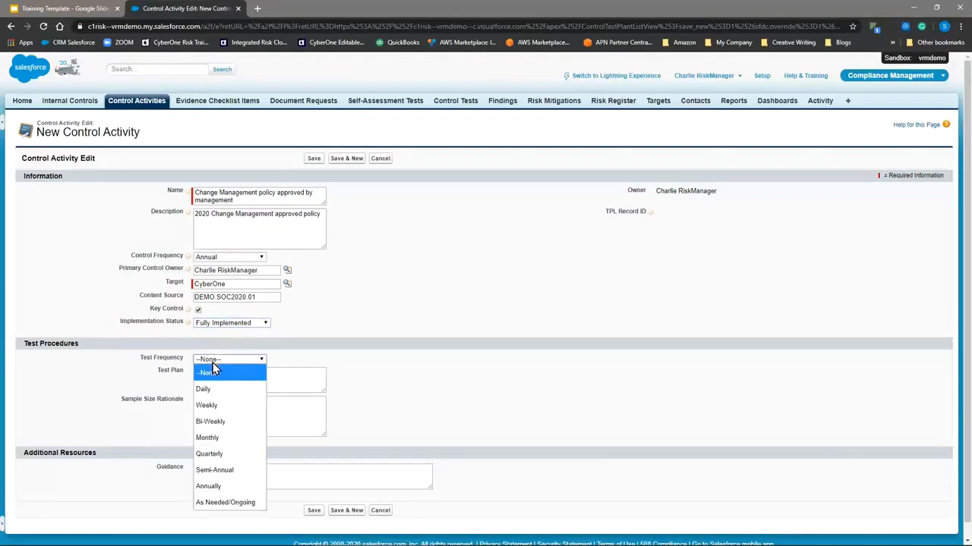
pyautogui.click(228, 485)
pyautogui.click(259, 380)
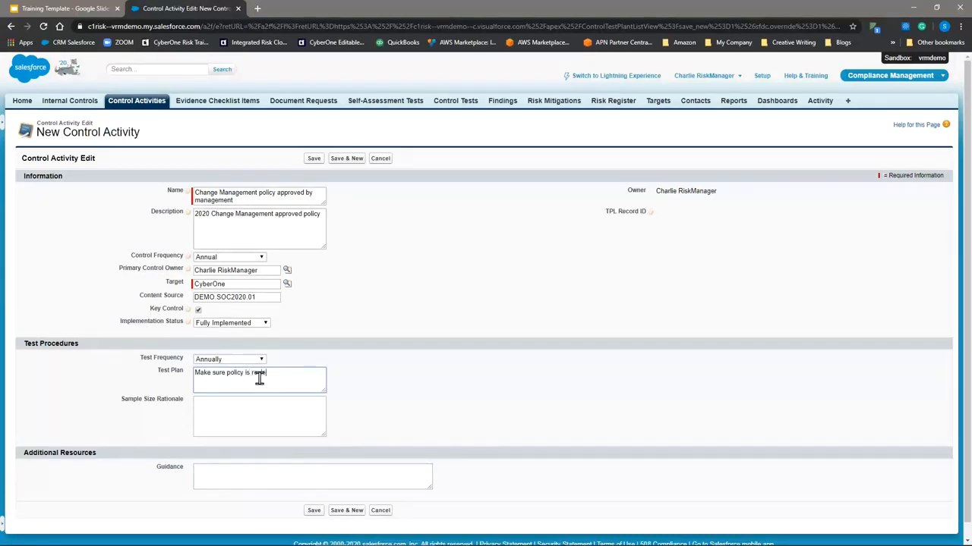
pyautogui.write('approved, signed and is most recent version')
# Save the new control activity.
pyautogui.click(226, 405)
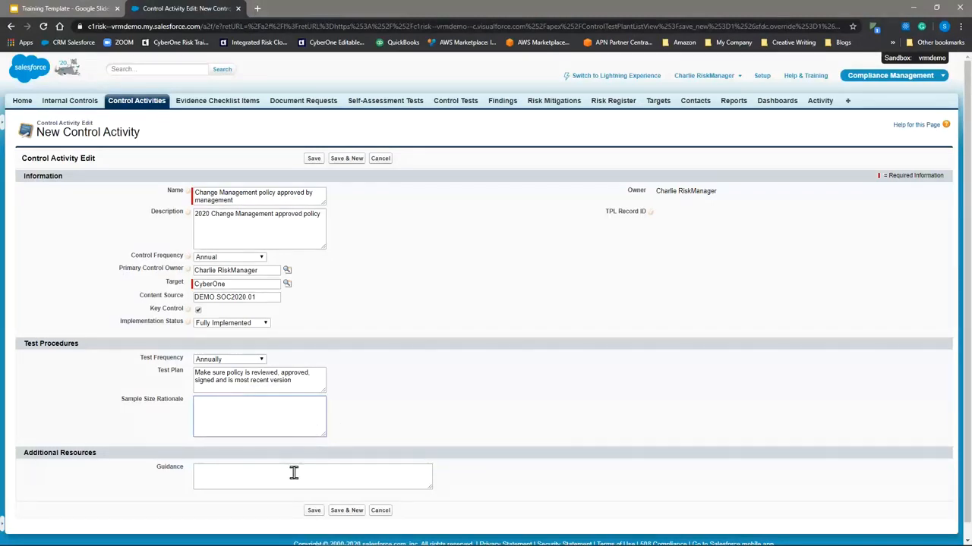
pyautogui.click(238, 473)
pyautogui.scroll(-1, 235, 469)
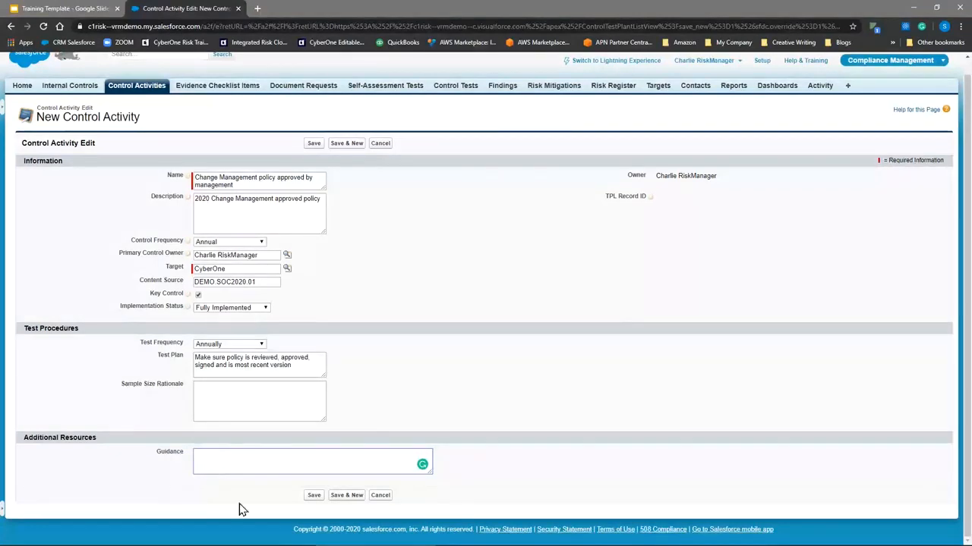
pyautogui.click(312, 497)
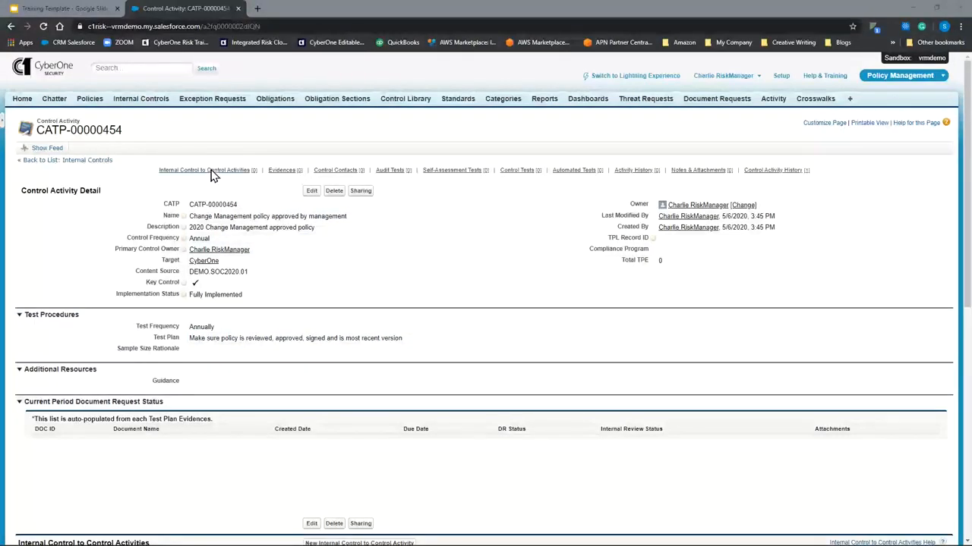
# Start a new internal control to control activity link for the change management policy activity.
pyautogui.moveTo(209, 172)
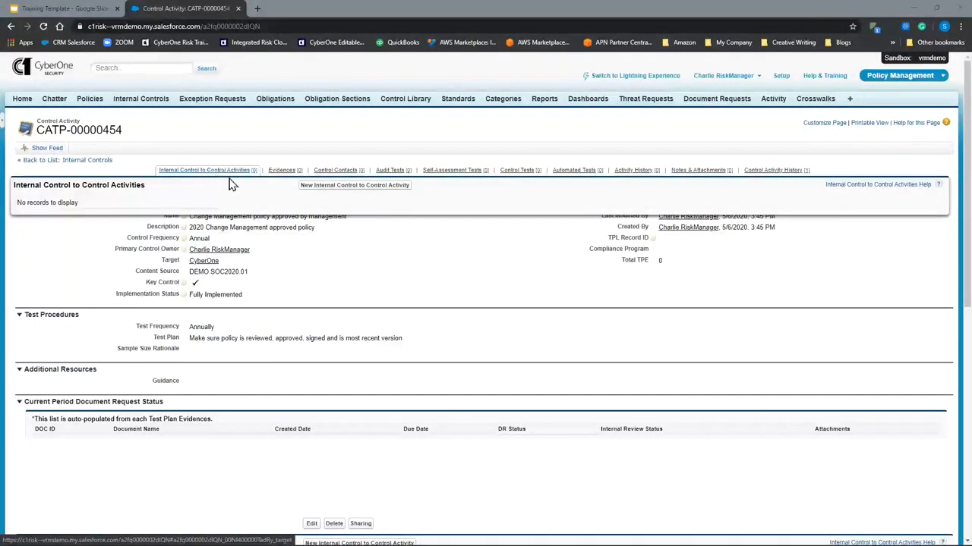
pyautogui.click(330, 189)
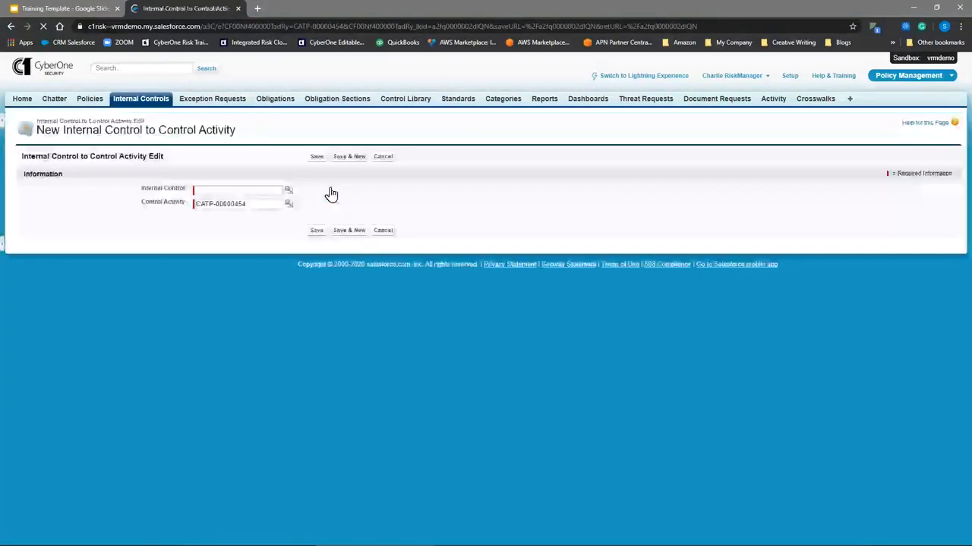
pyautogui.click(288, 190)
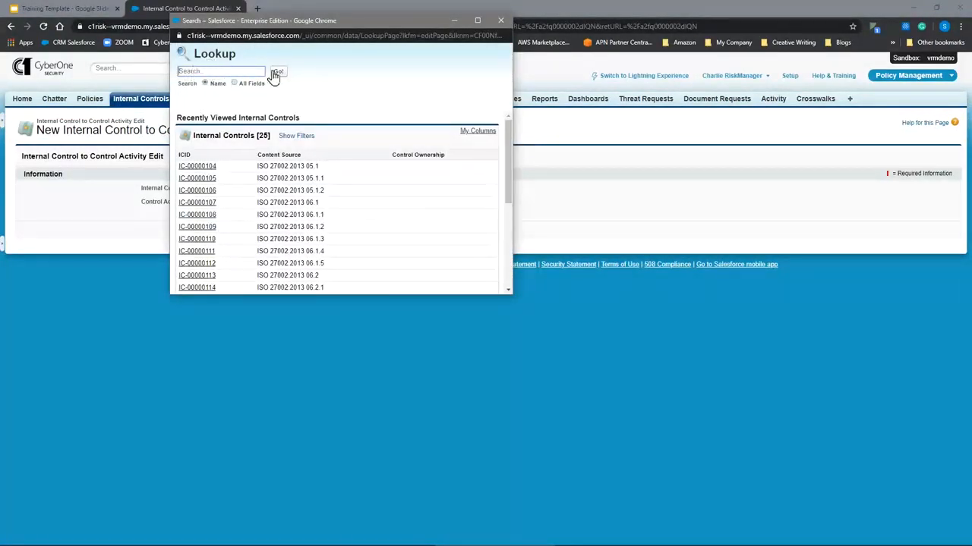
pyautogui.moveTo(349, 22); pyautogui.dragTo(257, 43)
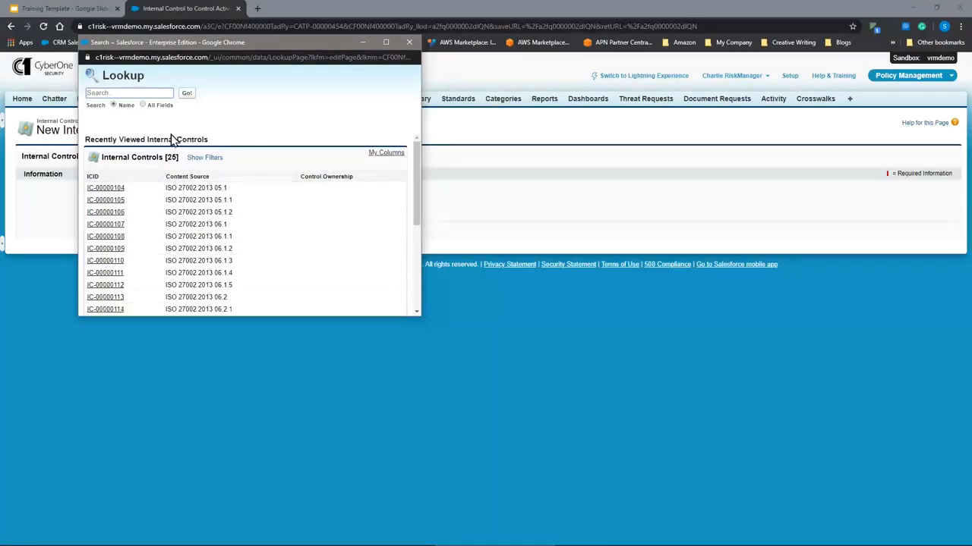
pyautogui.click(129, 93)
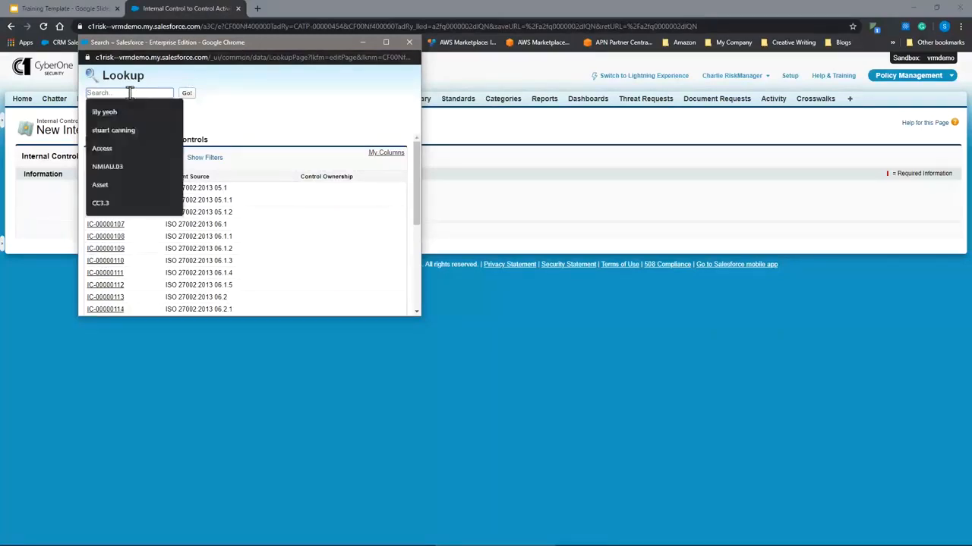
pyautogui.click(225, 118)
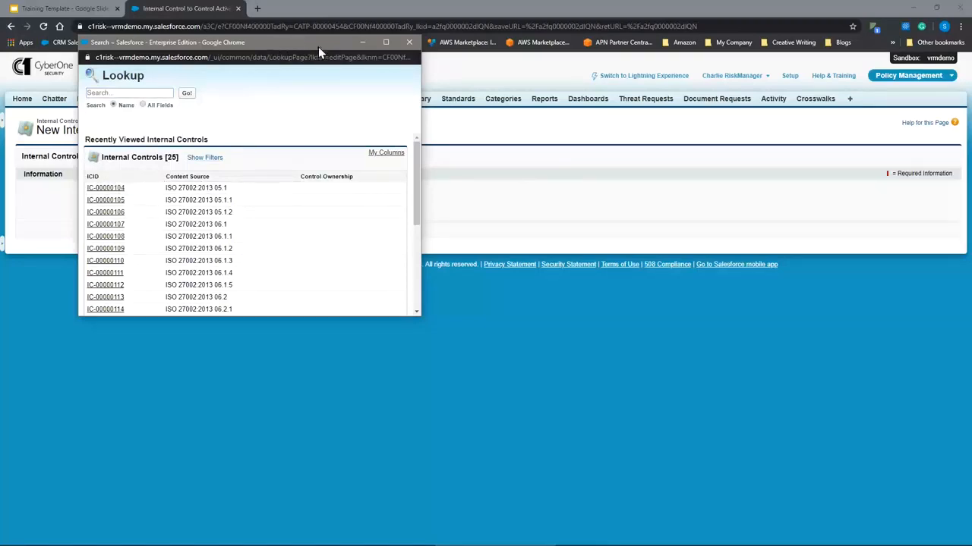
pyautogui.click(409, 42)
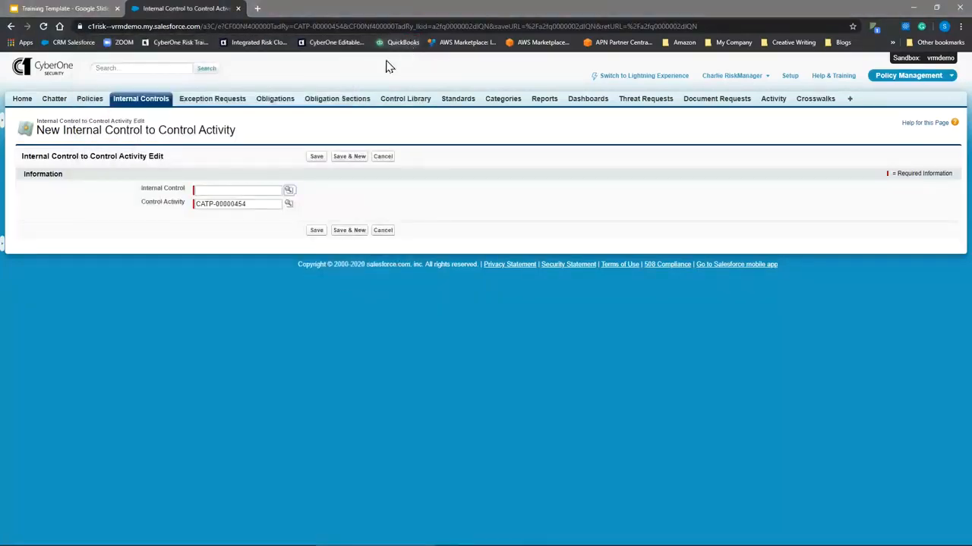
# Open the Internal Controls list separately, copy the content source ISO 27002:2013 05.1, and return to the new link form.
pyautogui.middleClick(151, 108)
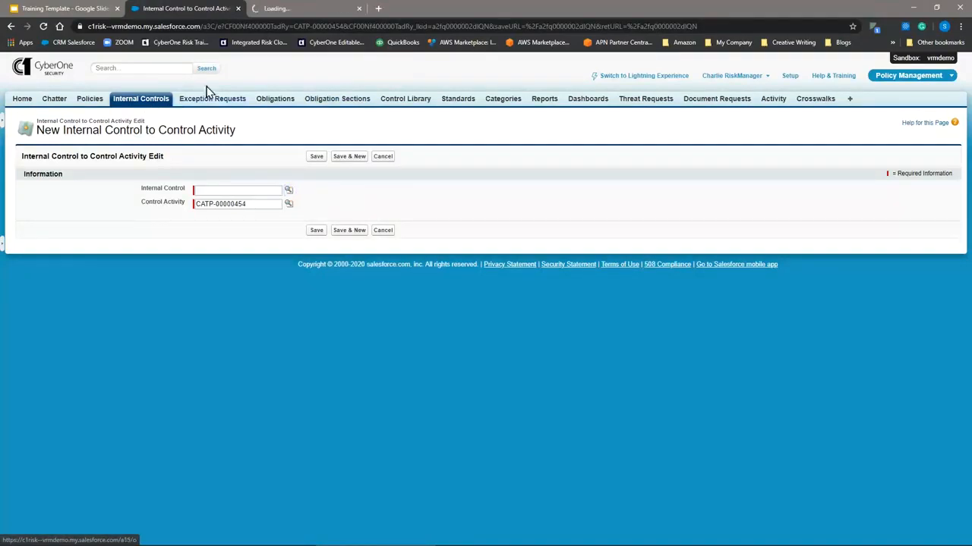
pyautogui.click(294, 10)
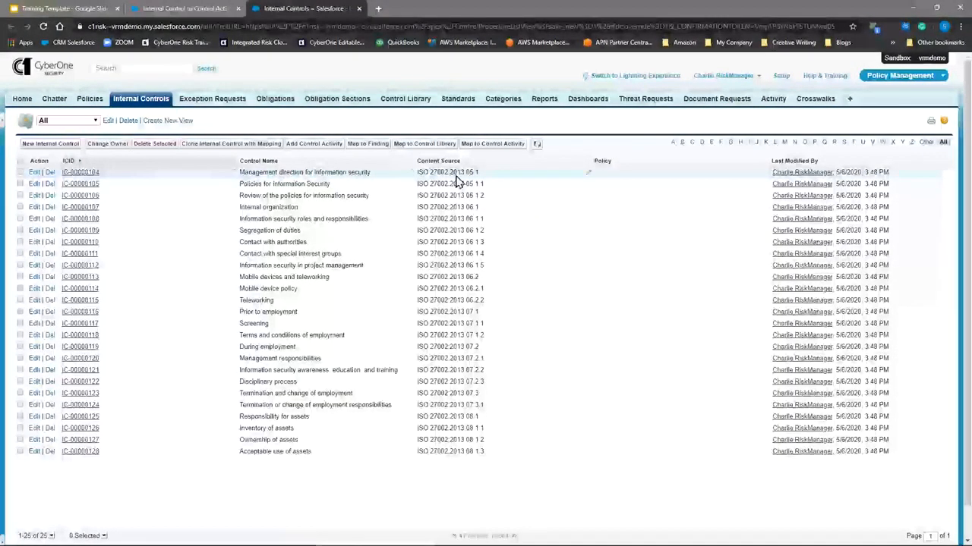
pyautogui.moveTo(478, 180); pyautogui.dragTo(416, 180)
pyautogui.click(190, 11)
# Look up the internal control IC-00000104 by searching all fields for ISO 27002:2013 05.1, and save the link to the control activity.
pyautogui.click(217, 190)
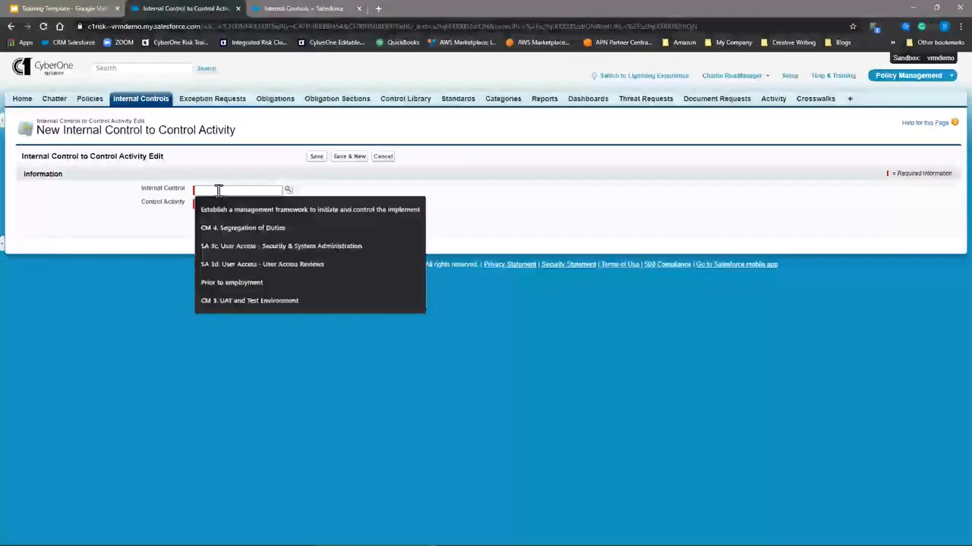
pyautogui.write('ISO 27002:2013 05.1')
pyautogui.click(288, 190)
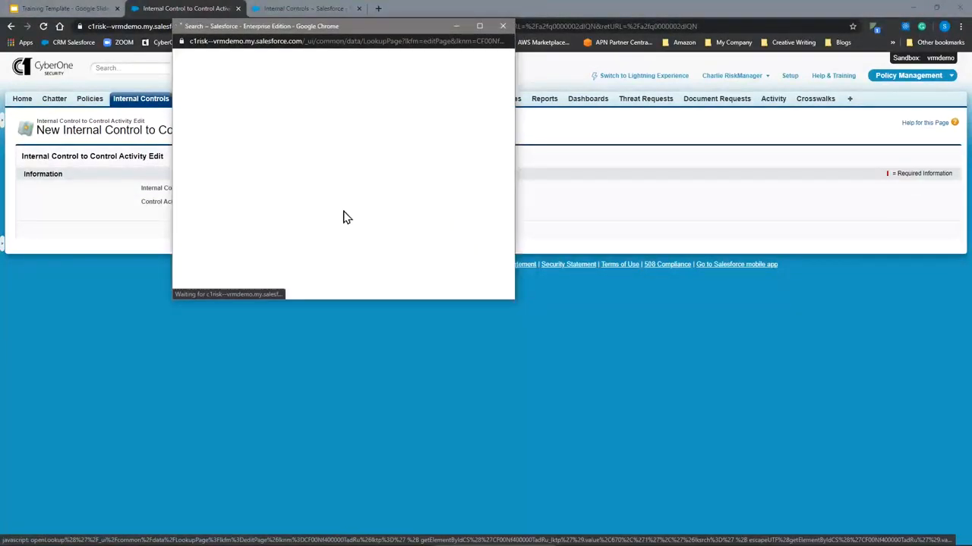
pyautogui.click(236, 89)
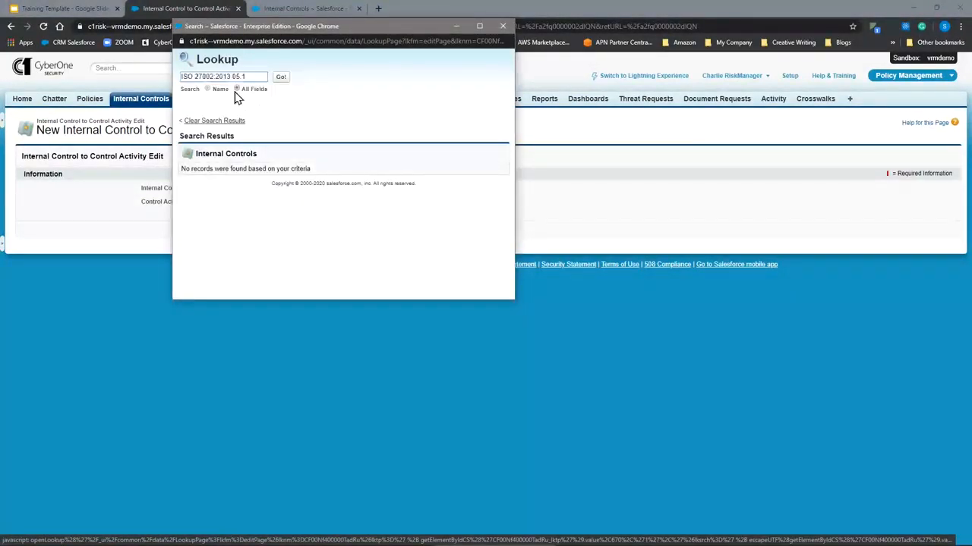
pyautogui.click(278, 77)
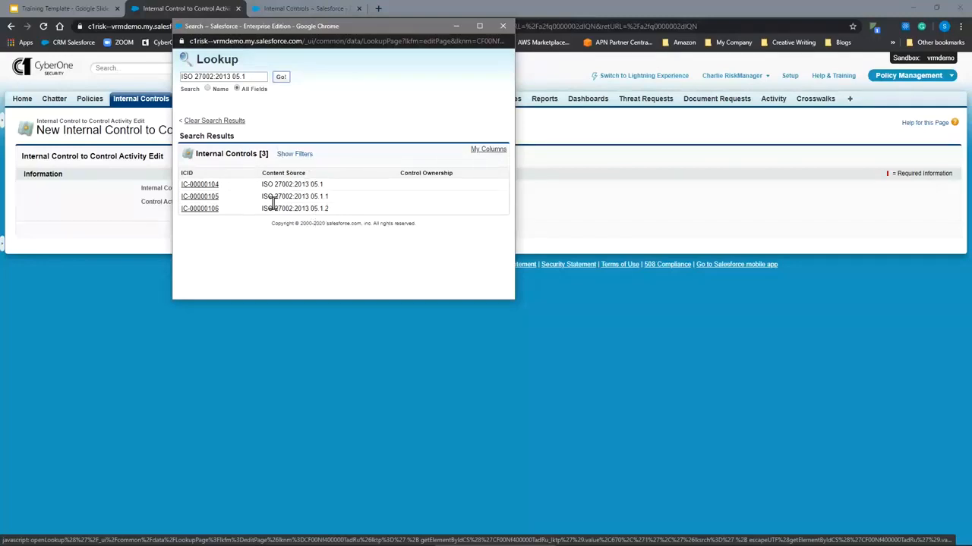
pyautogui.click(203, 185)
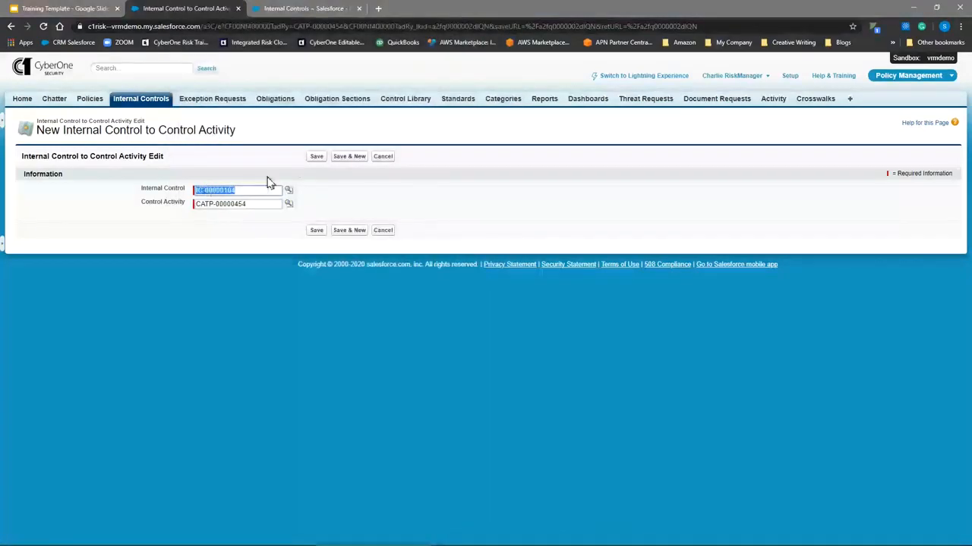
pyautogui.click(316, 157)
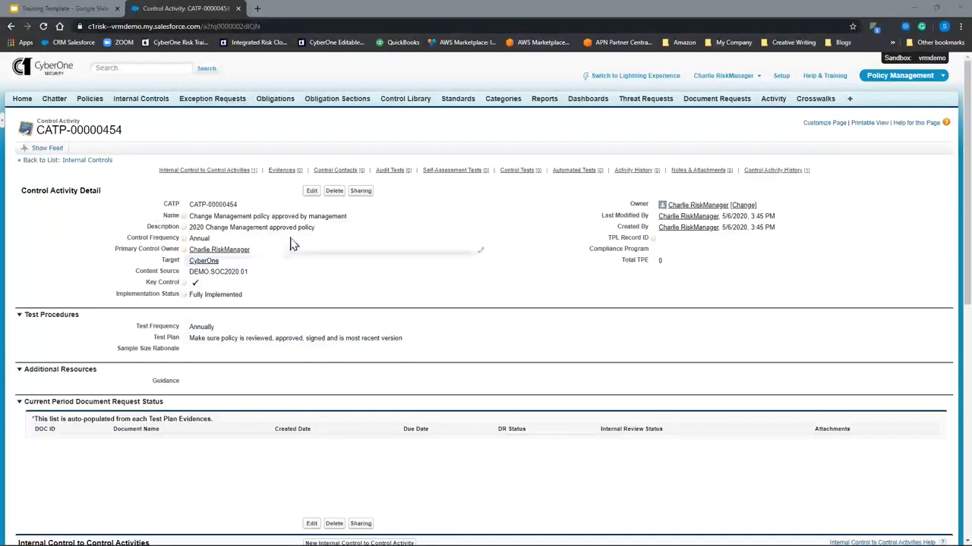
# Open the linked internal control IC-00000104 from the control activity and check its list of linked control activities.
pyautogui.moveTo(226, 178)
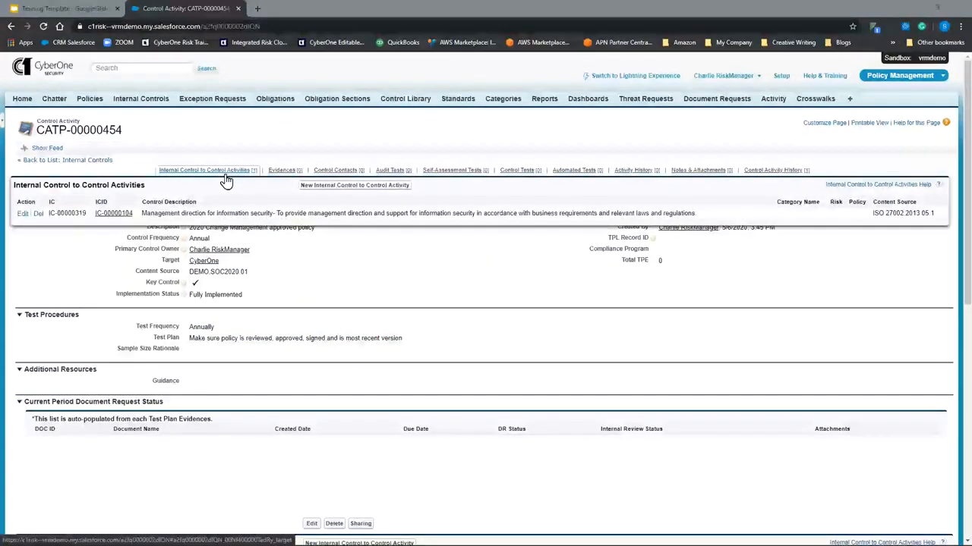
pyautogui.keyDown('ctrl'); pyautogui.click(114, 219); pyautogui.keyUp('ctrl')
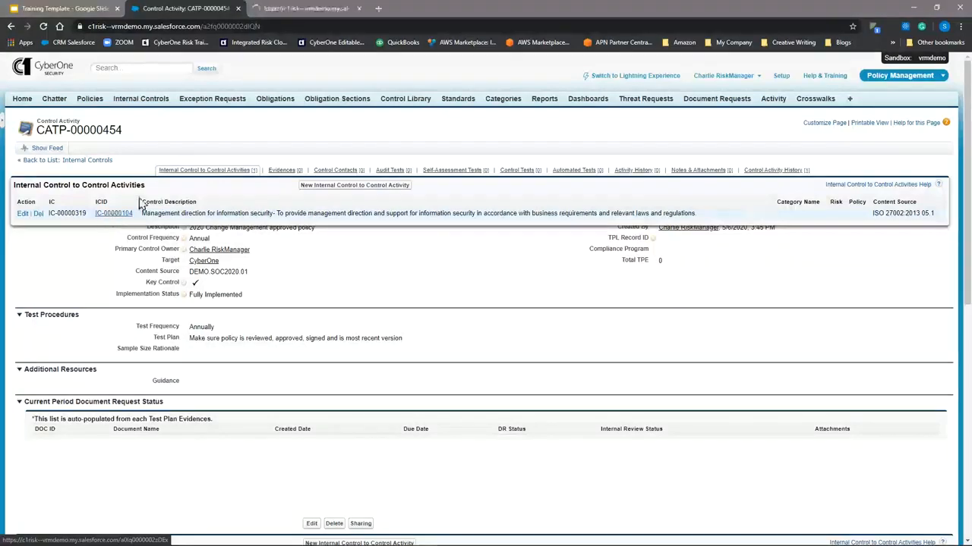
pyautogui.click(293, 9)
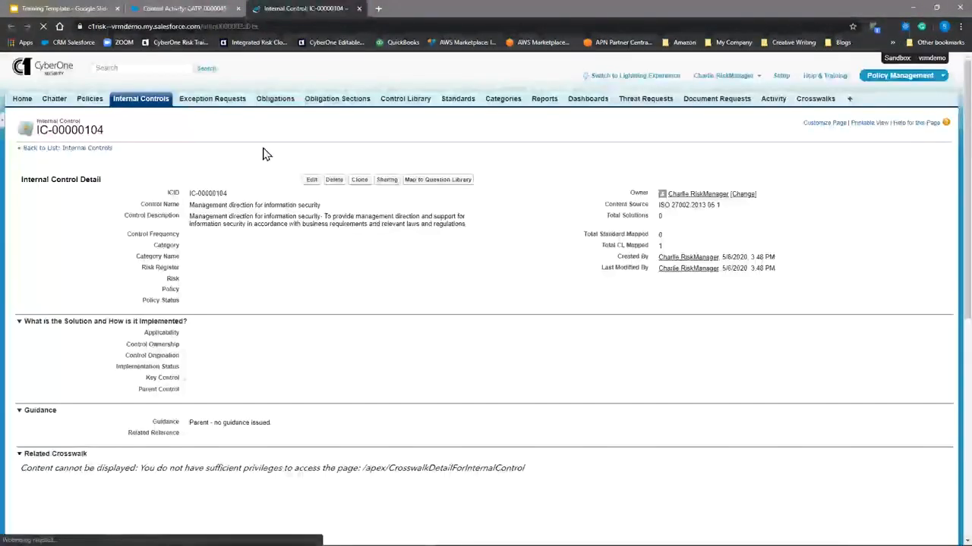
pyautogui.moveTo(350, 160)
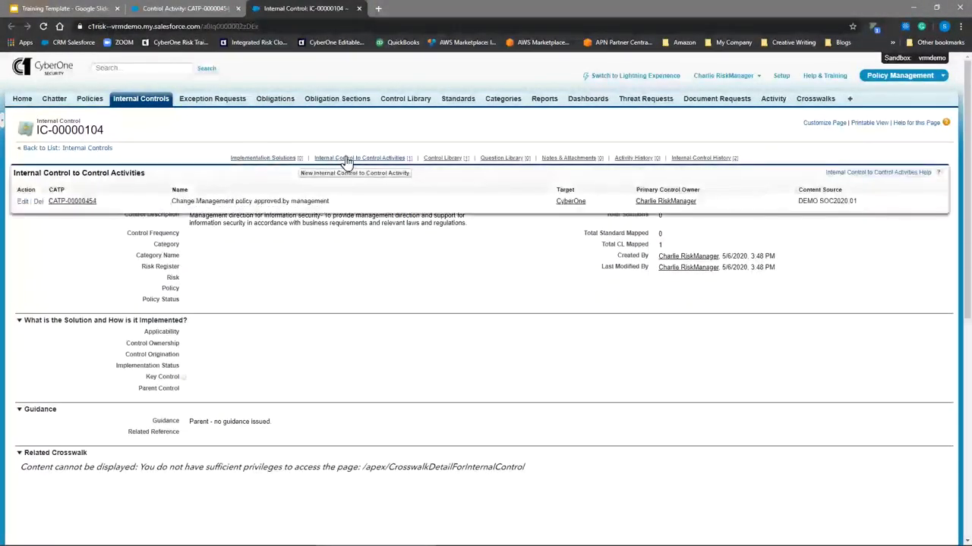
# Return to the change management control activity from the internal control and bring up its evidences list.
pyautogui.click(79, 202)
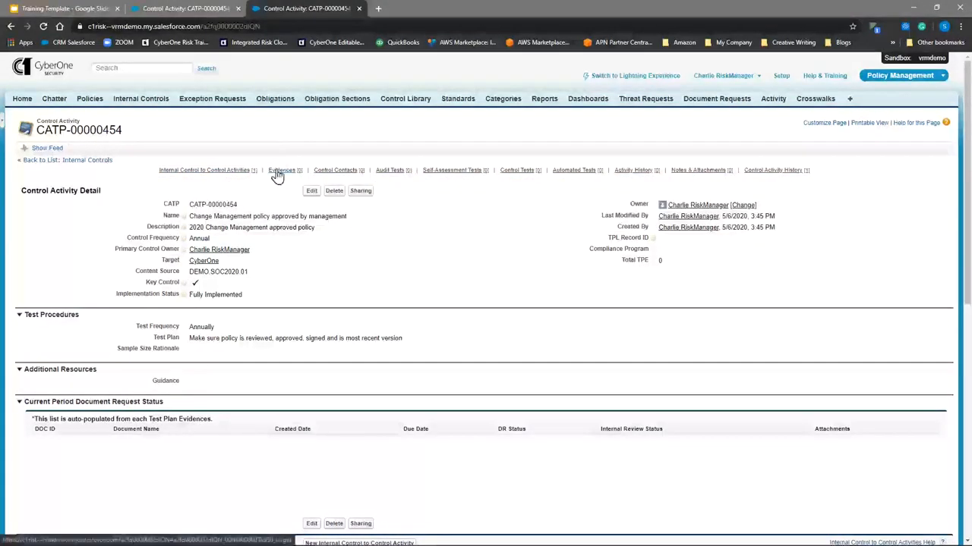
pyautogui.moveTo(277, 175)
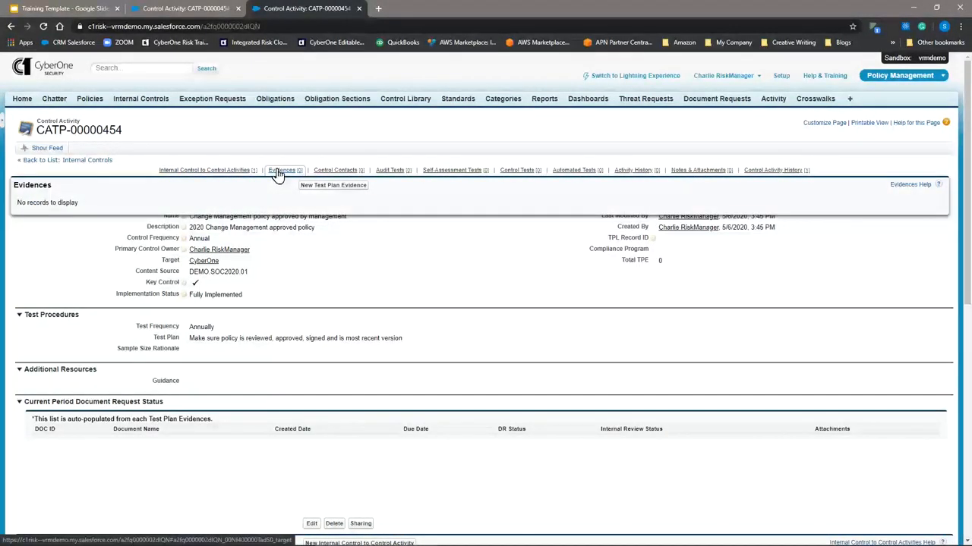